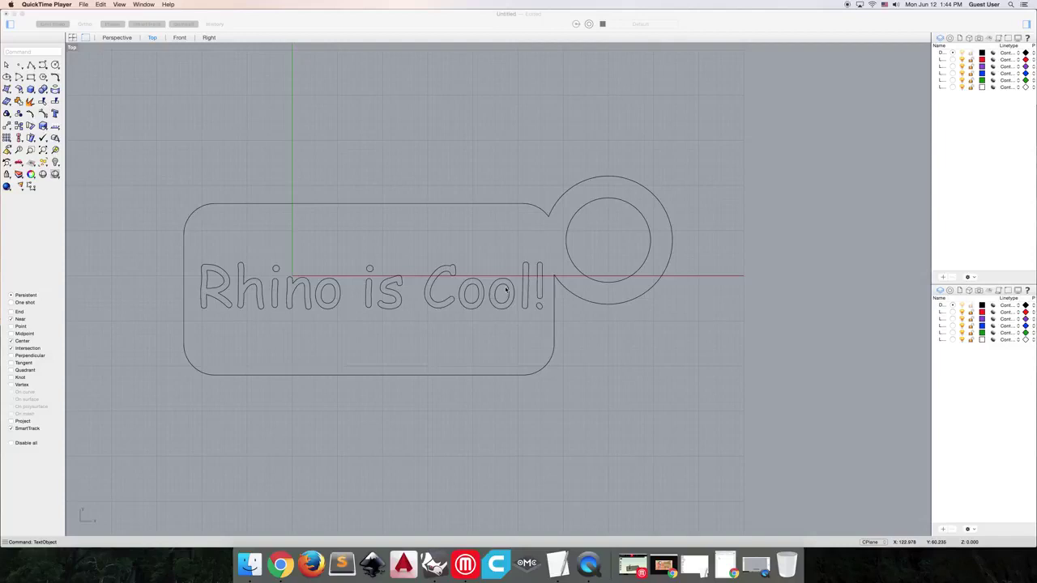
# - Select the outer tag curve and the key-ring circle together, leaving the text curves unselected
pyautogui.click(405, 207)
pyautogui.click(405, 208)
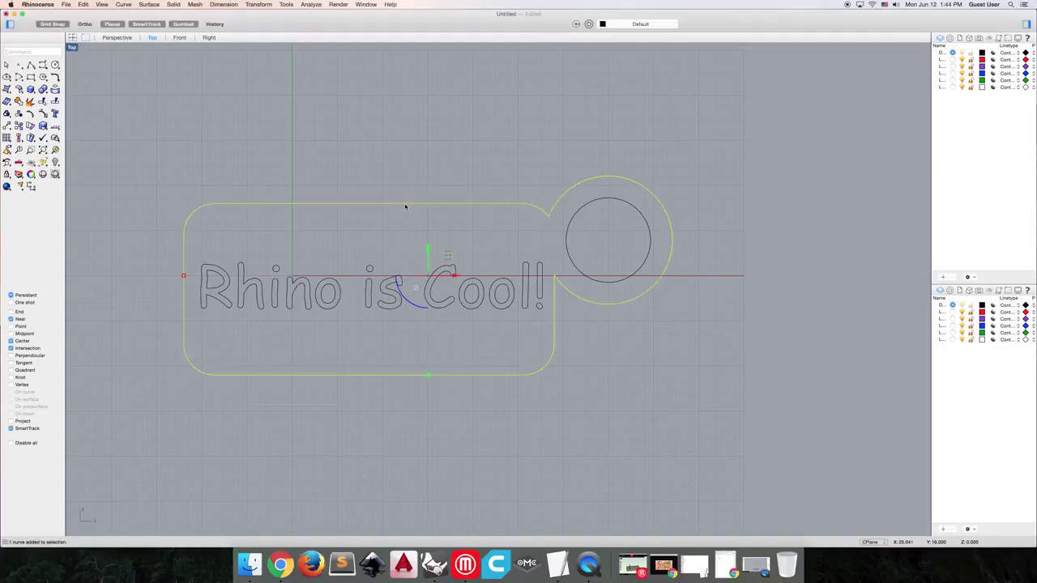
pyautogui.keyDown('shift'); pyautogui.click(578, 271); pyautogui.keyUp('shift')
pyautogui.click(566, 236)
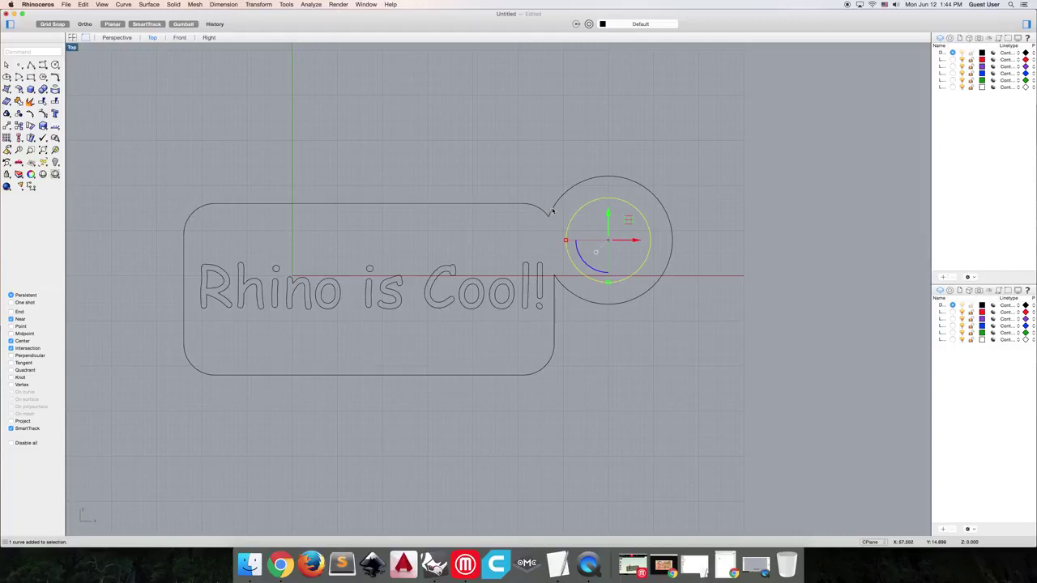
pyautogui.keyDown('shift'); pyautogui.click(553, 211); pyautogui.keyUp('shift')
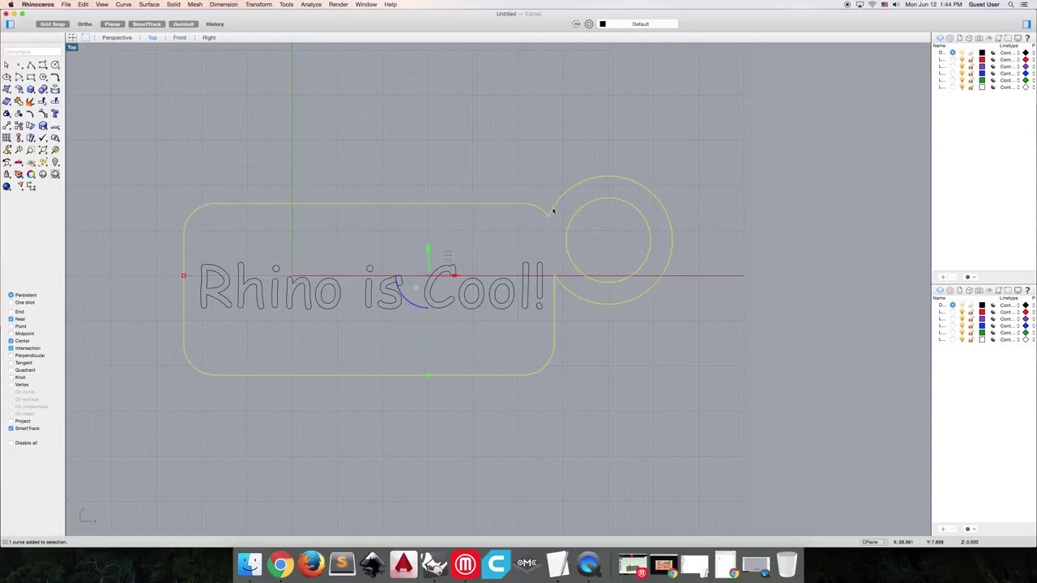
# - Give the selected outlines a custom Red display colour from the named Colors list, then deselect
pyautogui.click(951, 293)
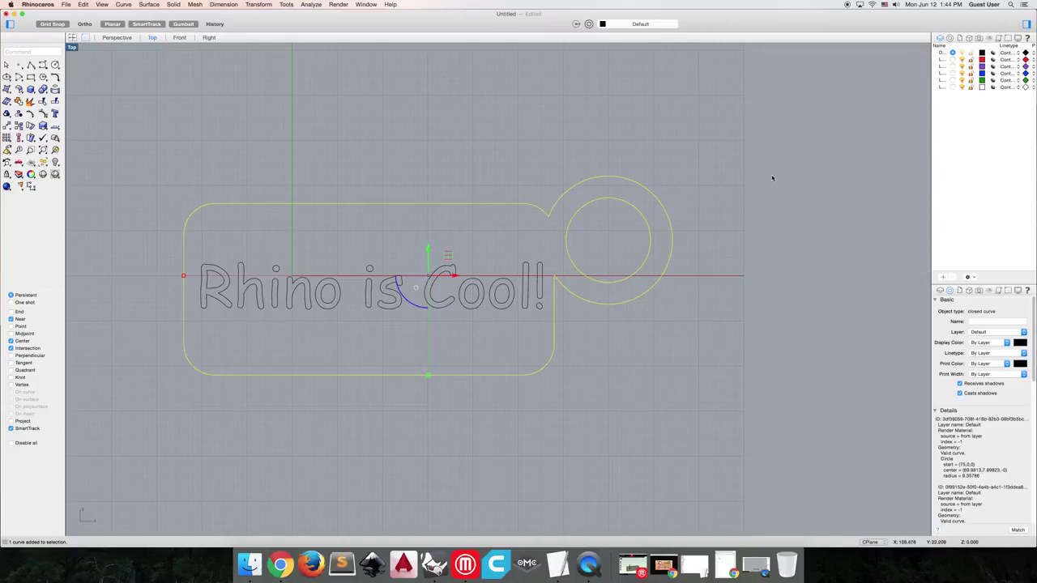
pyautogui.click(980, 344)
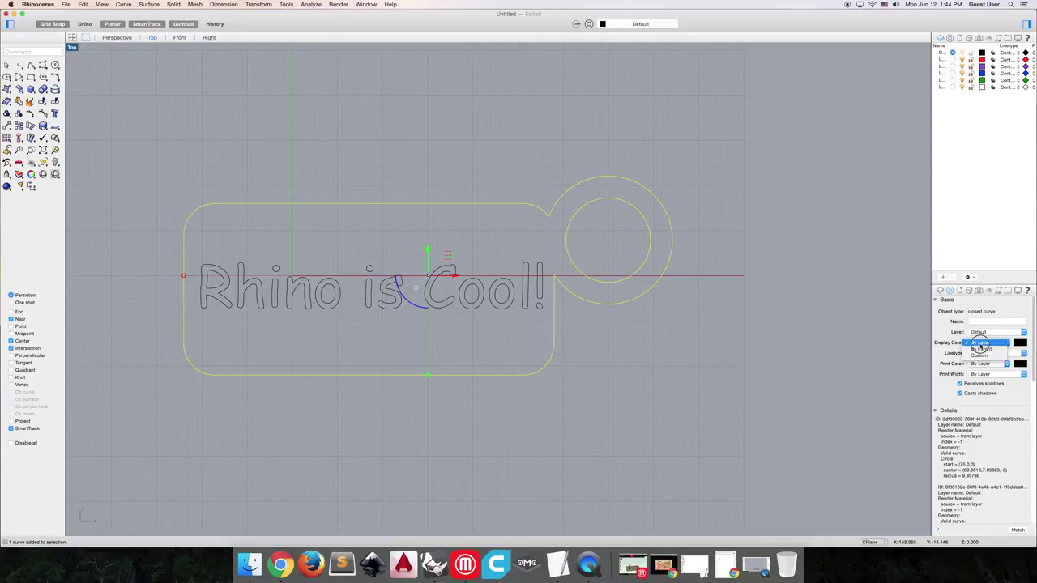
pyautogui.click(982, 357)
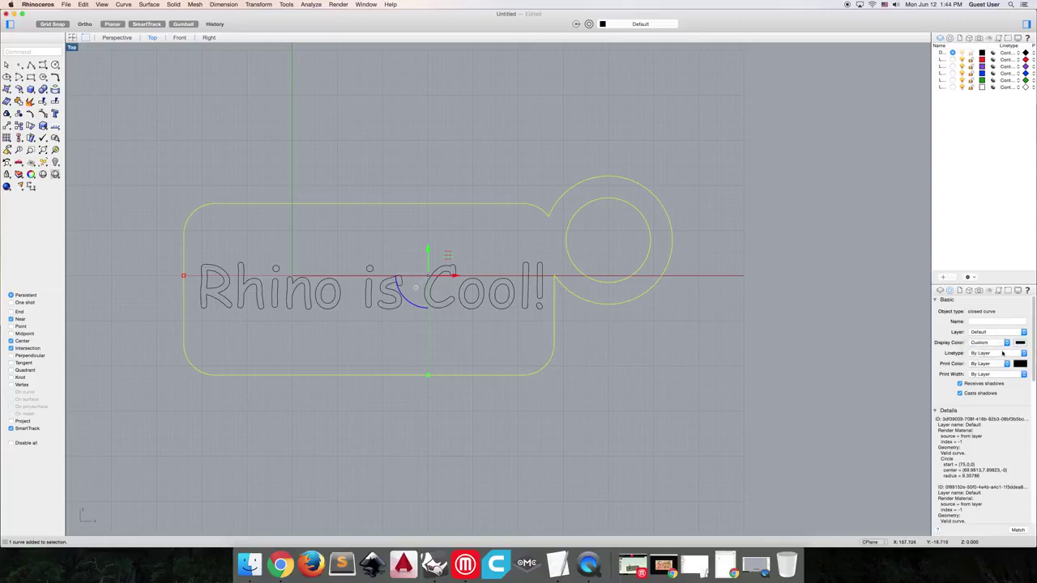
pyautogui.click(1020, 343)
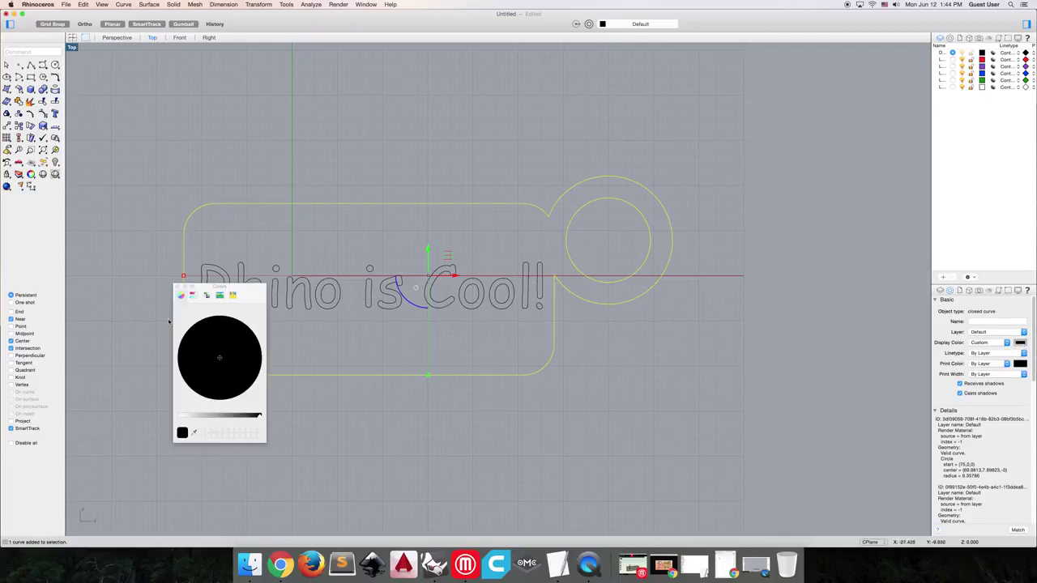
pyautogui.click(233, 296)
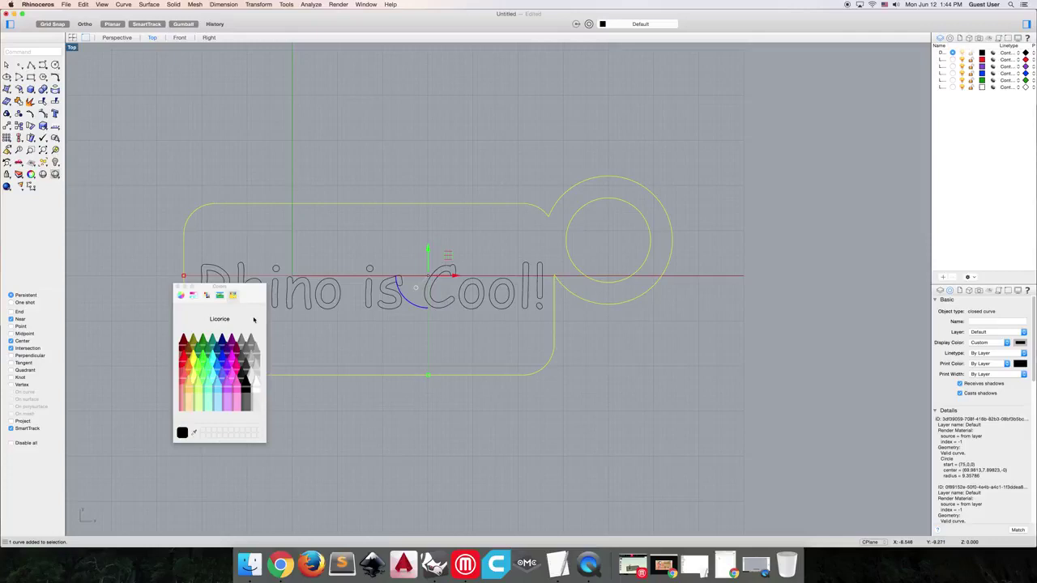
pyautogui.click(206, 295)
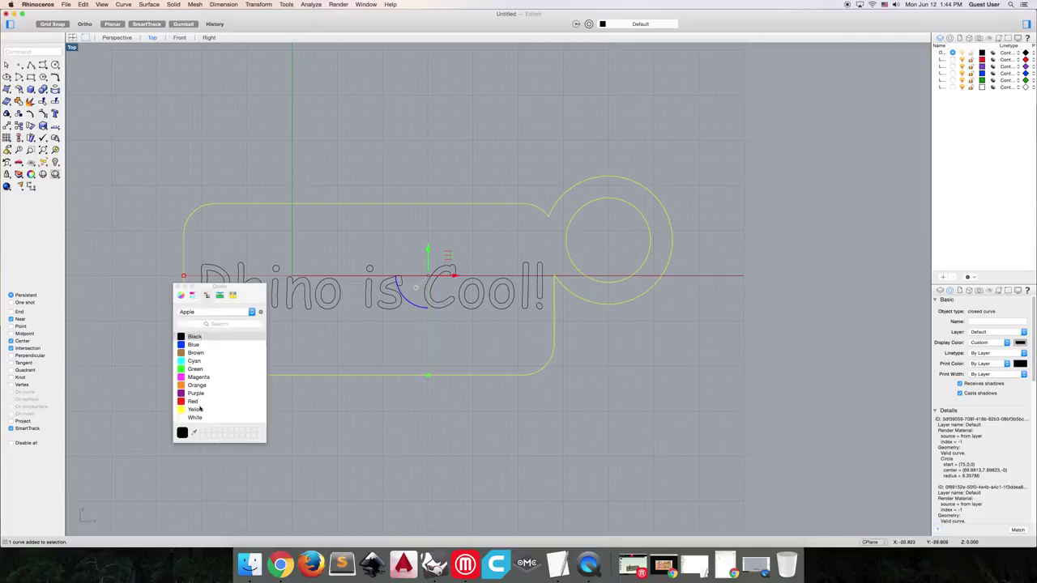
pyautogui.click(185, 402)
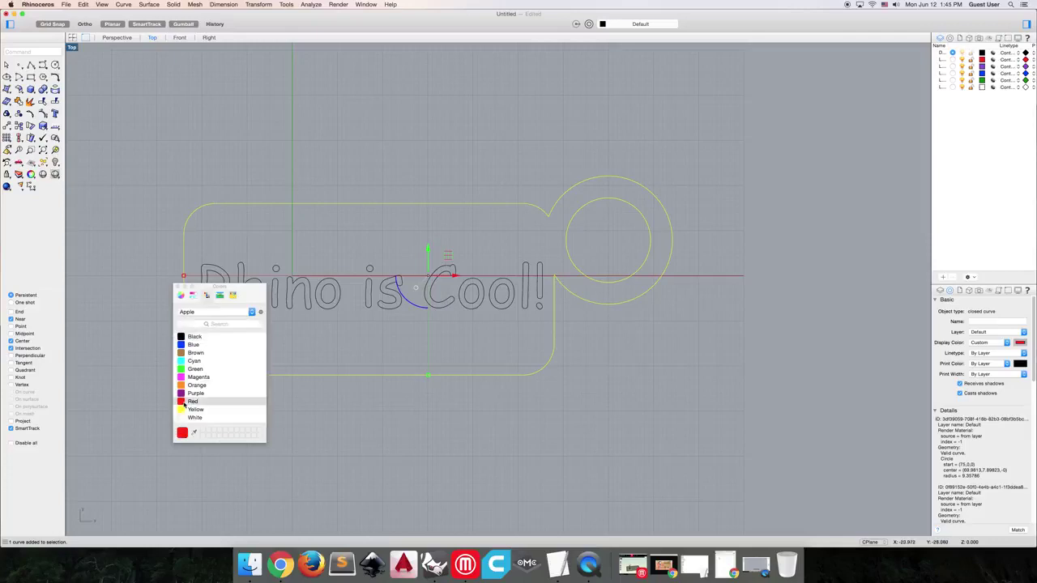
pyautogui.click(182, 287)
pyautogui.click(369, 243)
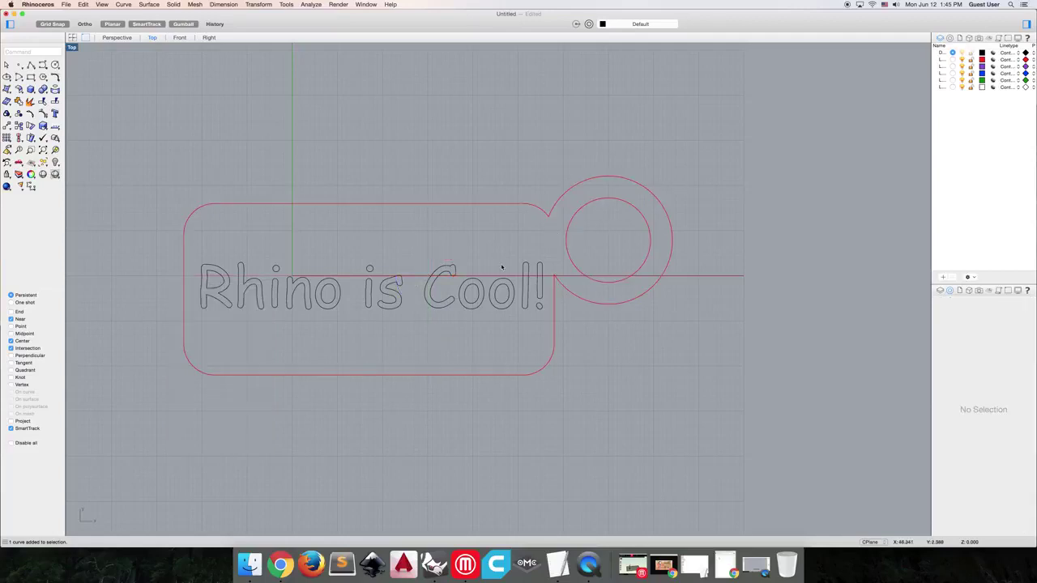
# - Set the print width of every curve in the drawing to Hairline
pyautogui.press('super+a')
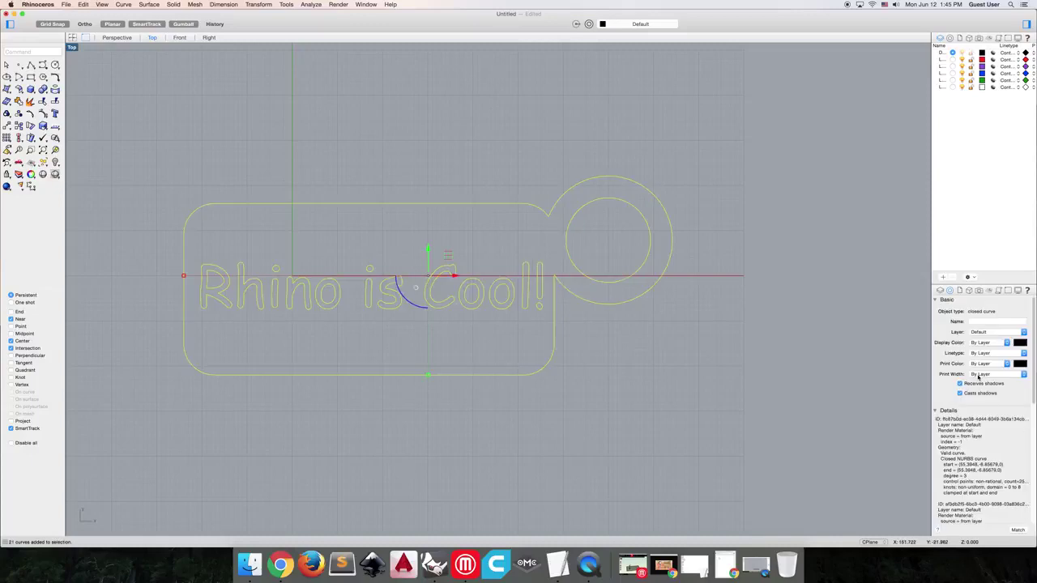
pyautogui.click(976, 377)
pyautogui.click(984, 398)
pyautogui.click(653, 373)
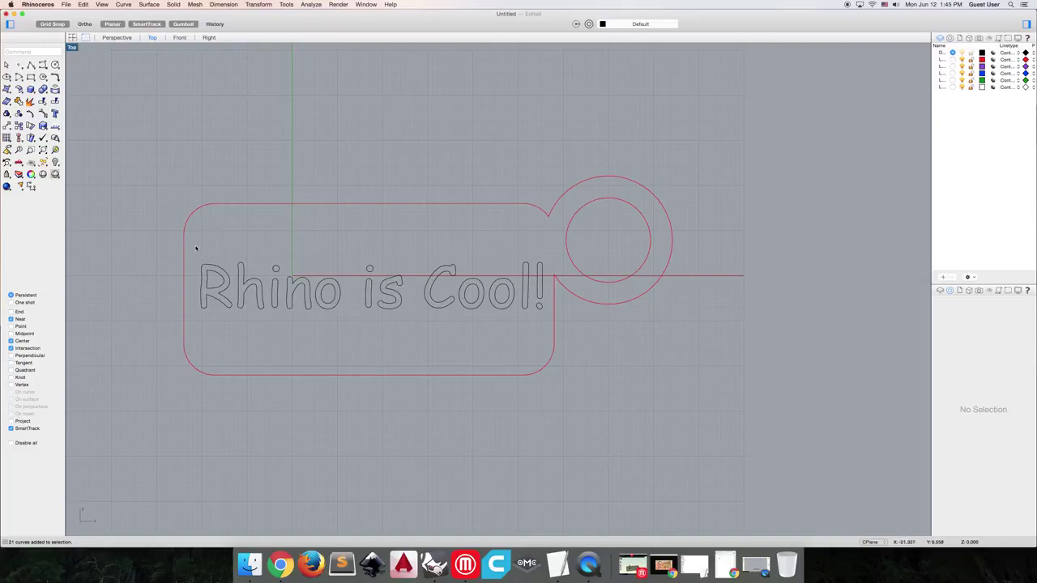
# - Window-select all the 'Rhino is Cool!' letter curves and group them with Group
pyautogui.click(202, 293)
pyautogui.click(216, 251)
pyautogui.scroll(4, 224, 283)
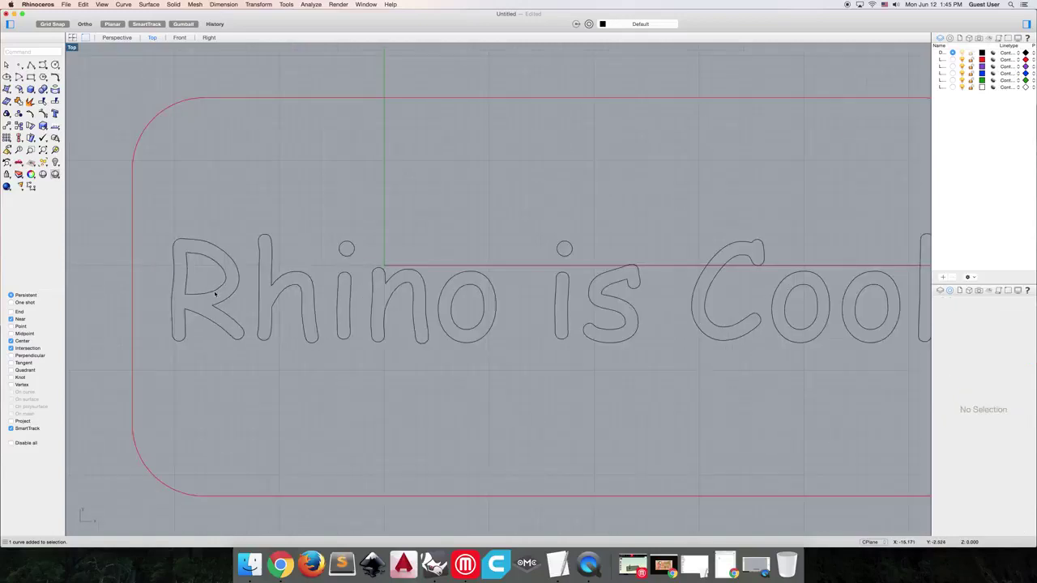
pyautogui.click(214, 294)
pyautogui.click(297, 314)
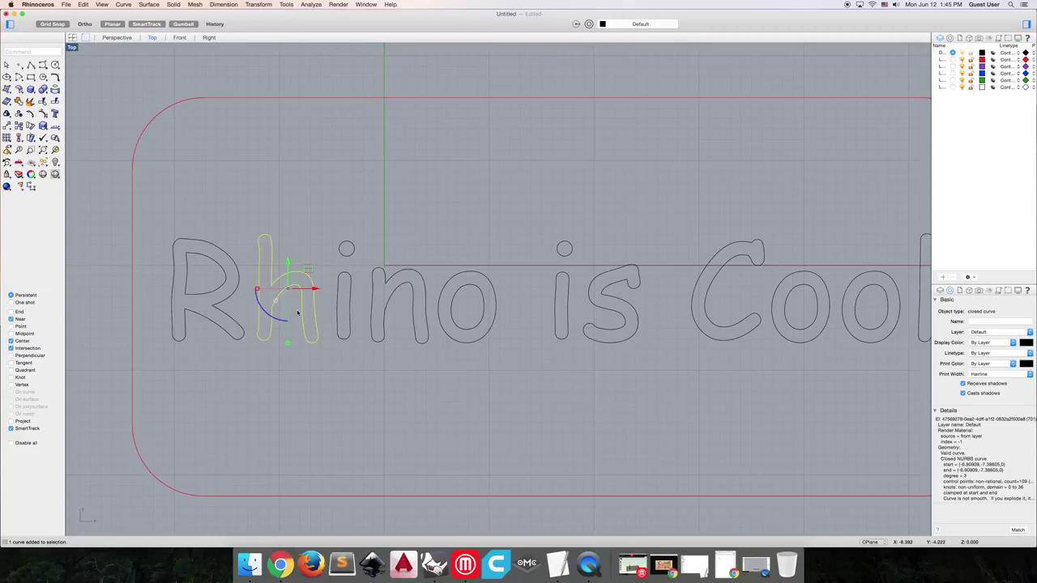
pyautogui.press('Escape')
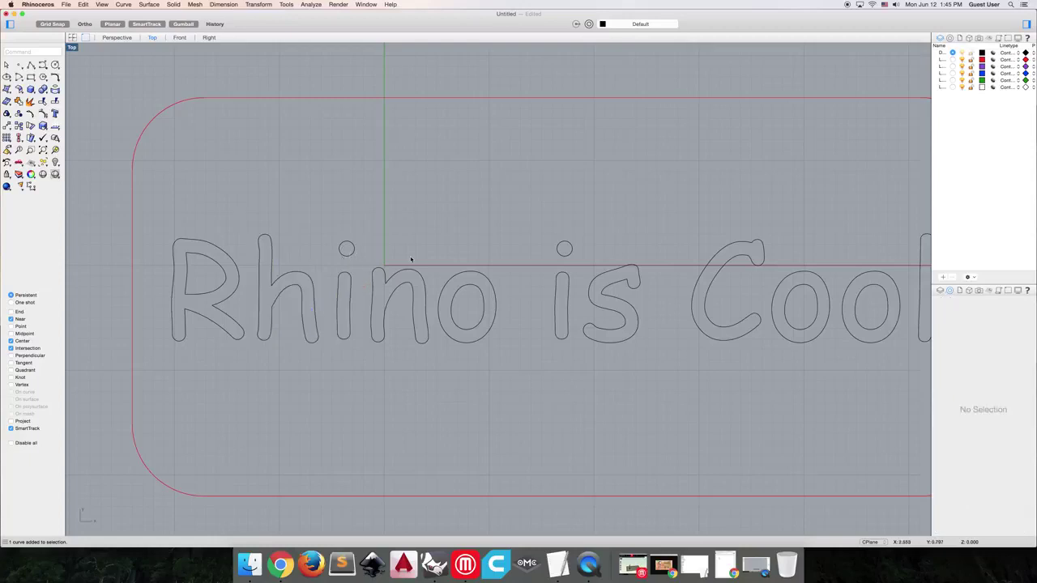
pyautogui.scroll(-4, 412, 272)
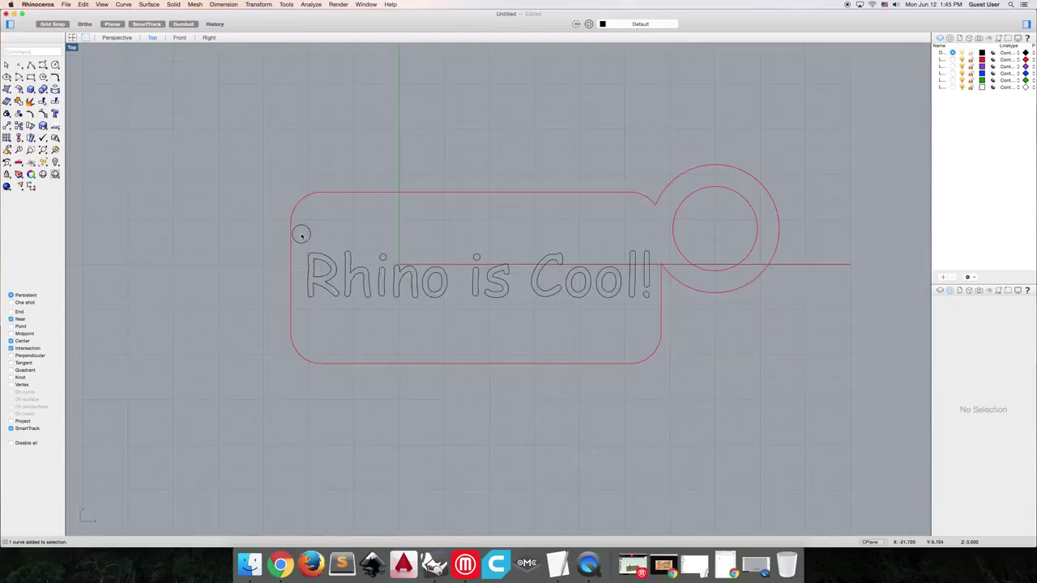
pyautogui.moveTo(301, 234); pyautogui.dragTo(658, 314)
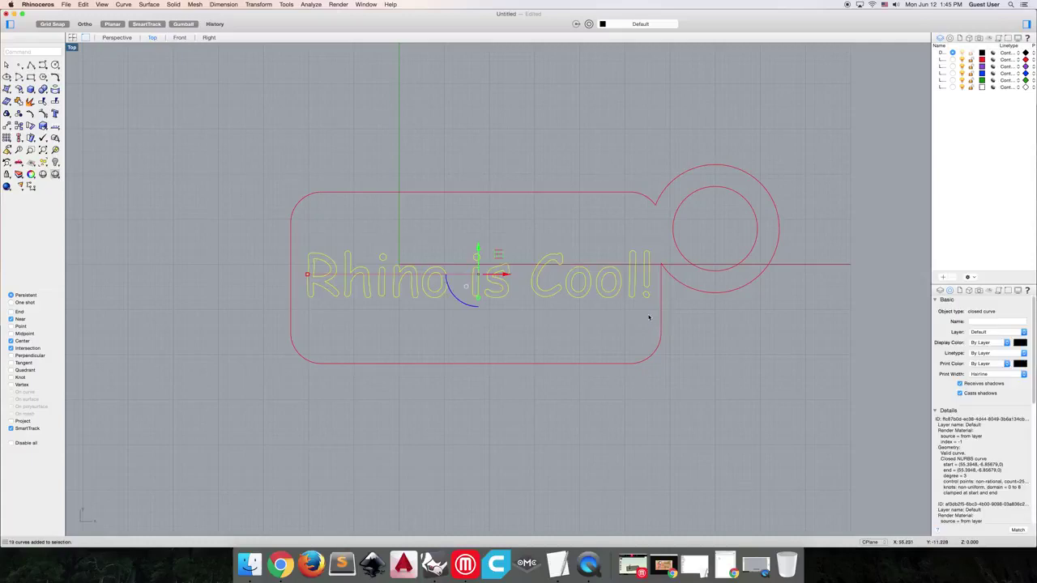
pyautogui.write('group')
pyautogui.press('Return')
# - Confirm that clicking the text now selects it as one grouped object
pyautogui.click(588, 312)
pyautogui.click(589, 296)
pyautogui.click(585, 322)
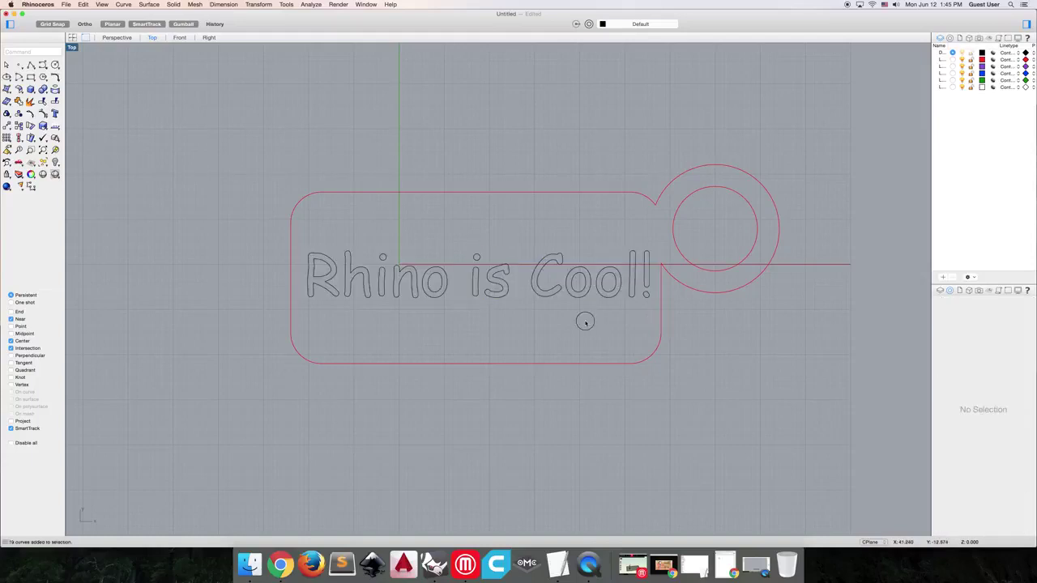
pyautogui.click(497, 279)
pyautogui.press('Escape')
pyautogui.click(540, 297)
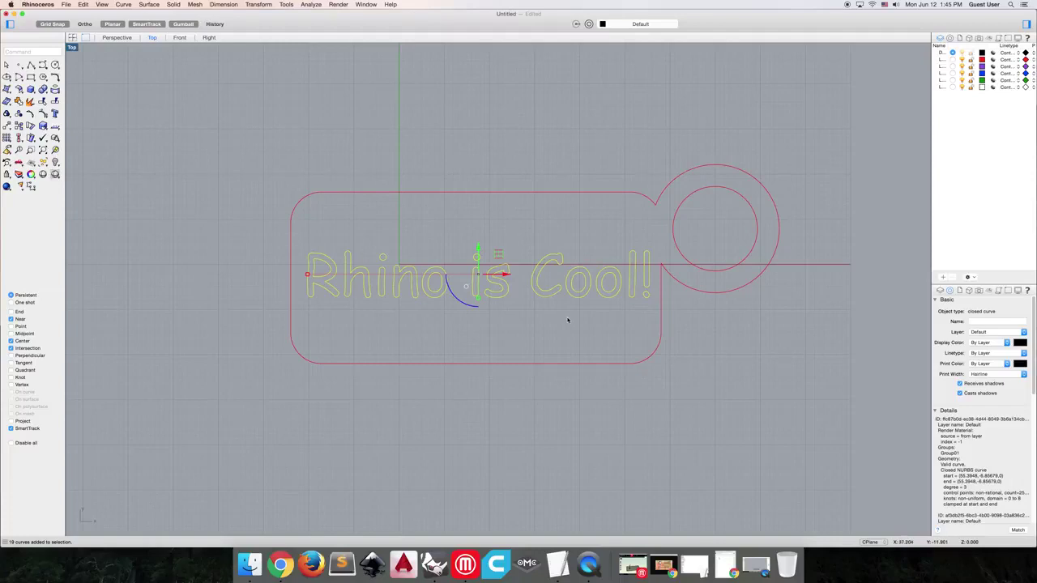
# - Set the text group's display colour to custom Blue and deselect to view it
pyautogui.click(997, 343)
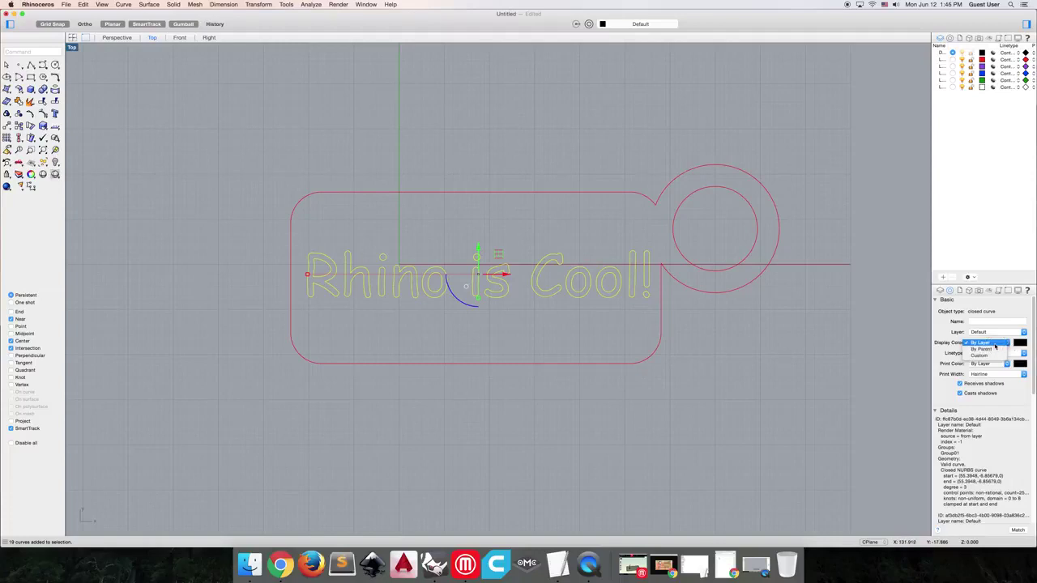
pyautogui.click(980, 357)
pyautogui.click(1020, 342)
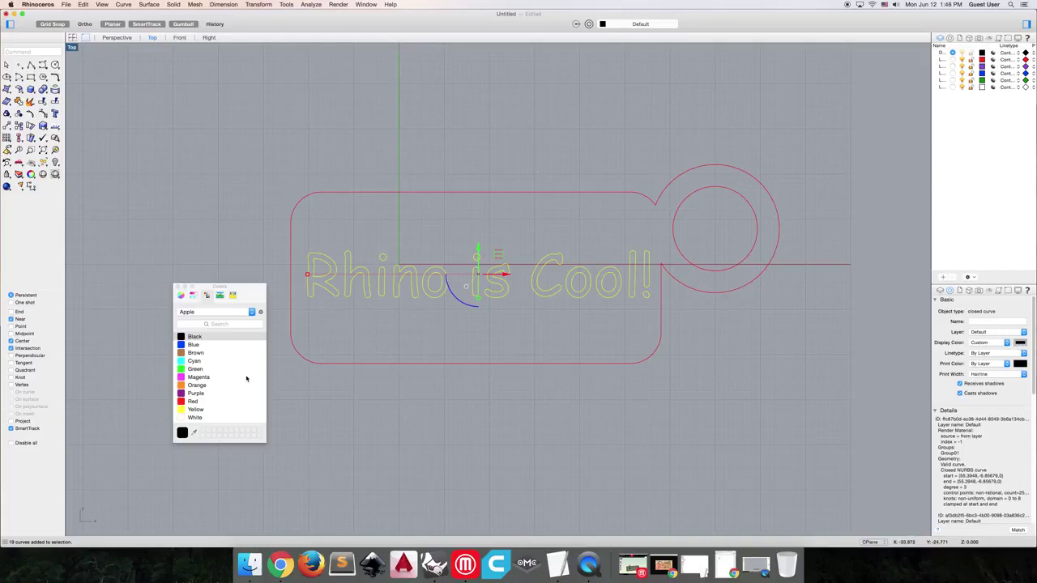
pyautogui.click(189, 345)
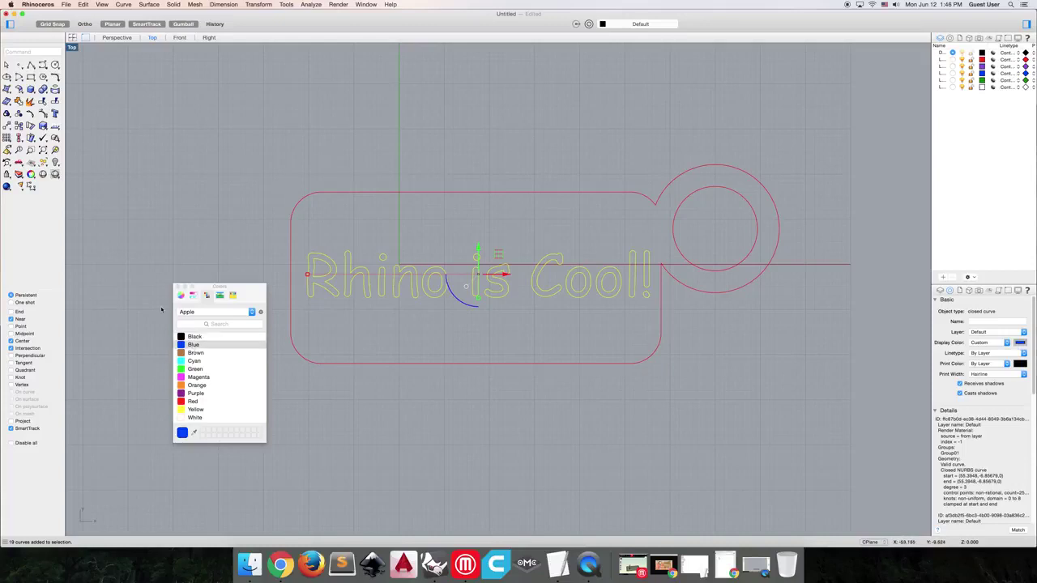
pyautogui.click(176, 287)
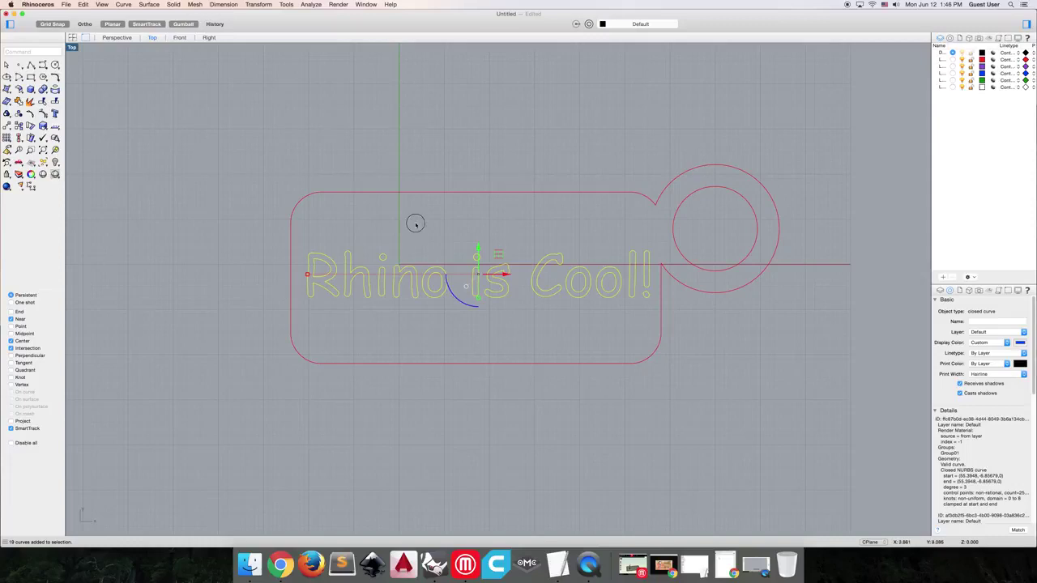
pyautogui.click(407, 272)
# - Reselect the grouped text and start the Hatch command
pyautogui.click(408, 270)
pyautogui.click(21, 52)
pyautogui.write('hatch')
pyautogui.press('Return')
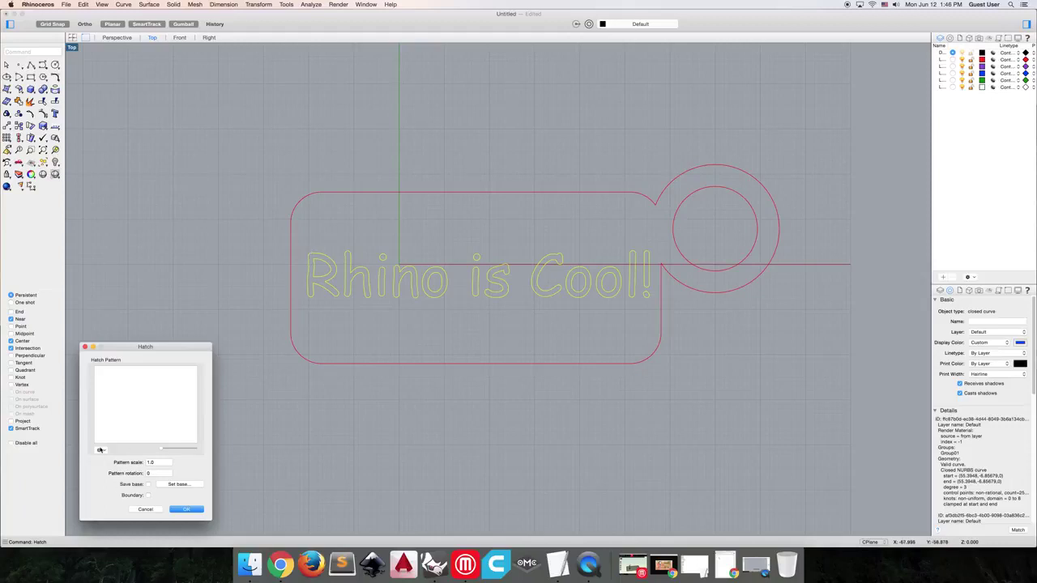
# - Load the default hatch patterns and apply the Solid pattern to the letters
pyautogui.click(101, 451)
pyautogui.click(133, 459)
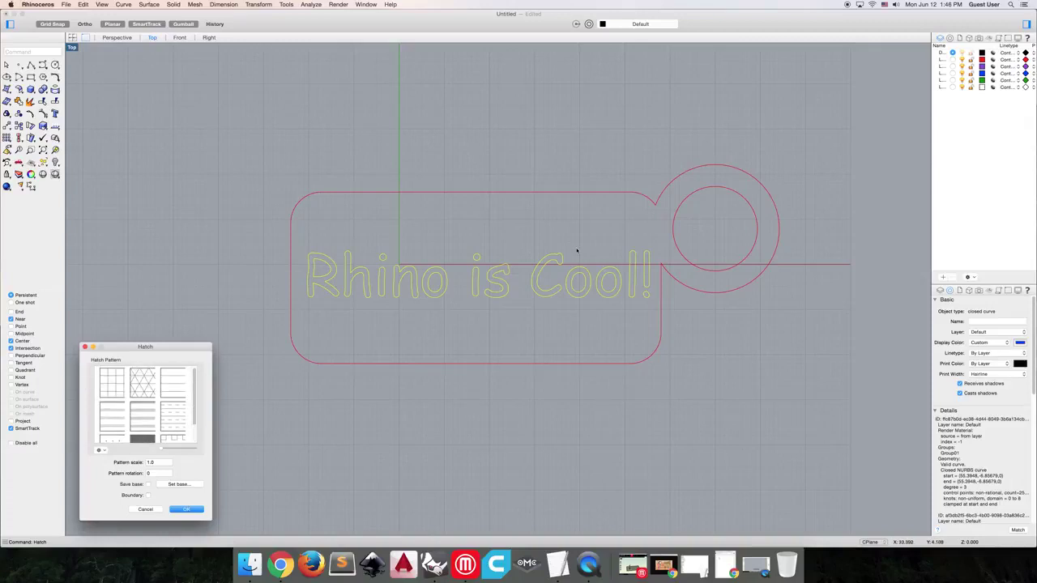
pyautogui.scroll(-2, 139, 434)
pyautogui.click(139, 435)
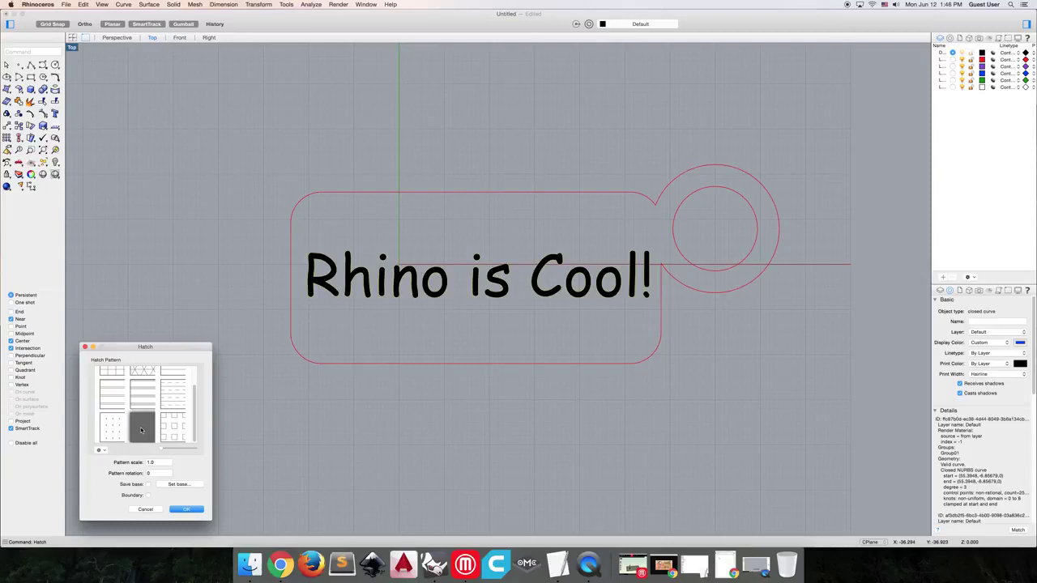
pyautogui.click(143, 397)
pyautogui.click(161, 397)
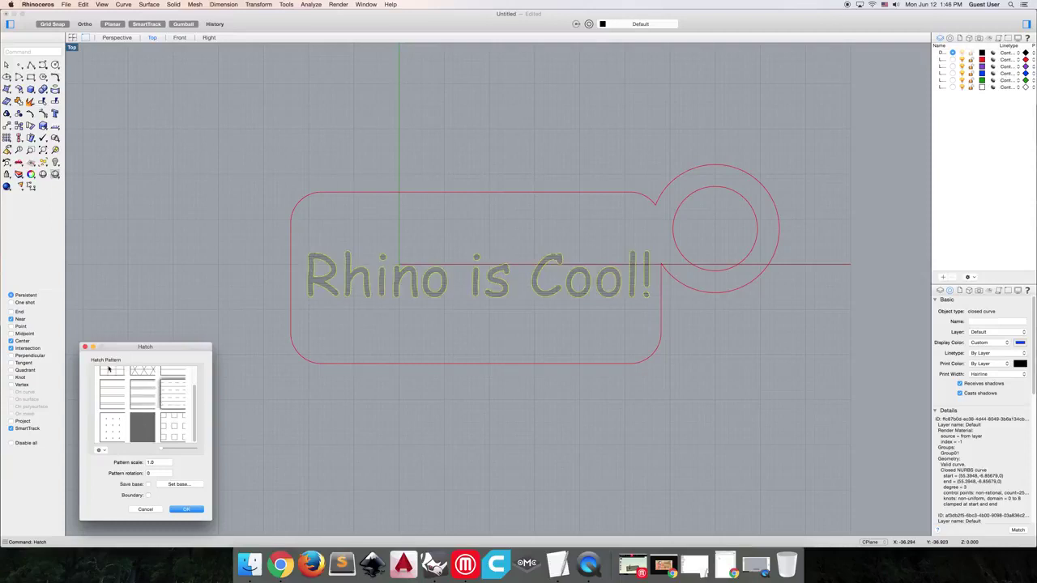
pyautogui.click(142, 372)
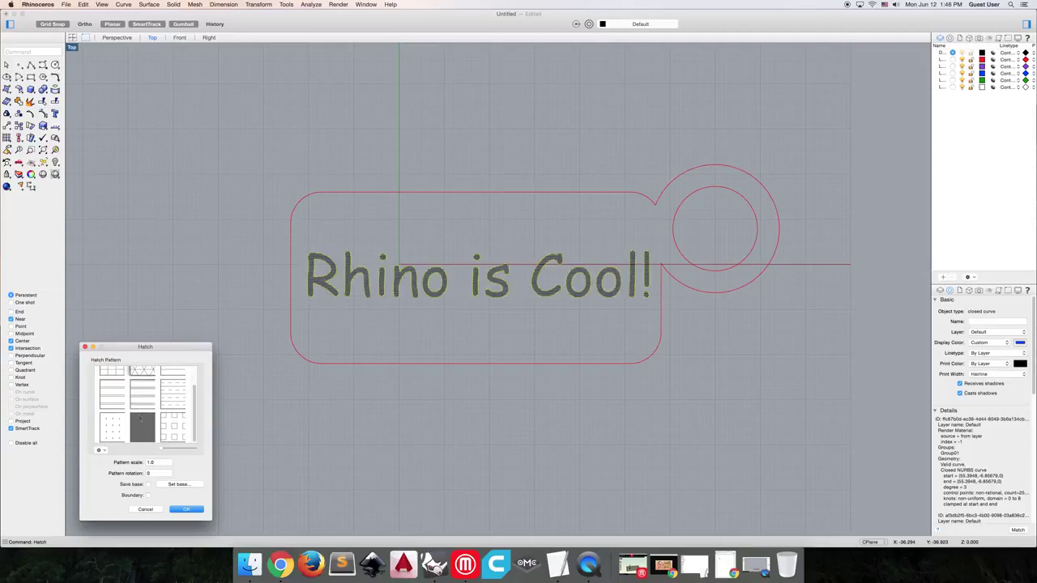
pyautogui.click(141, 419)
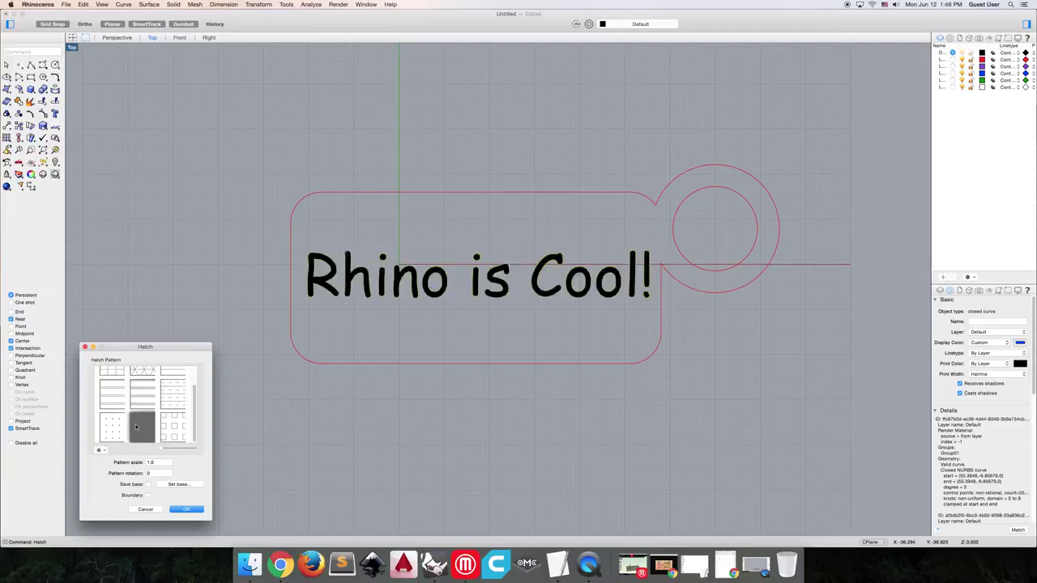
pyautogui.click(187, 511)
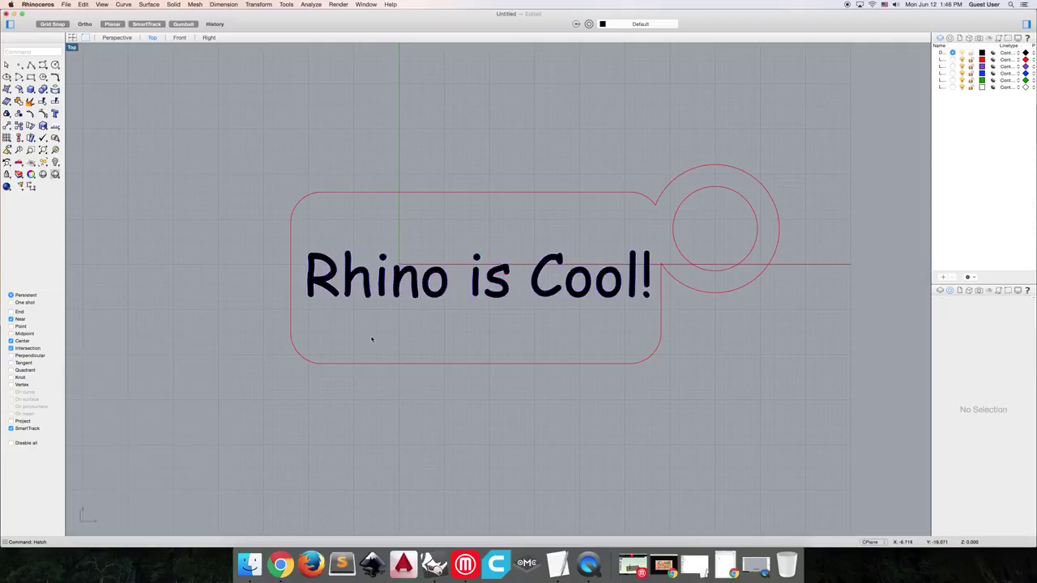
pyautogui.scroll(3, 393, 297)
pyautogui.scroll(3, 393, 297)
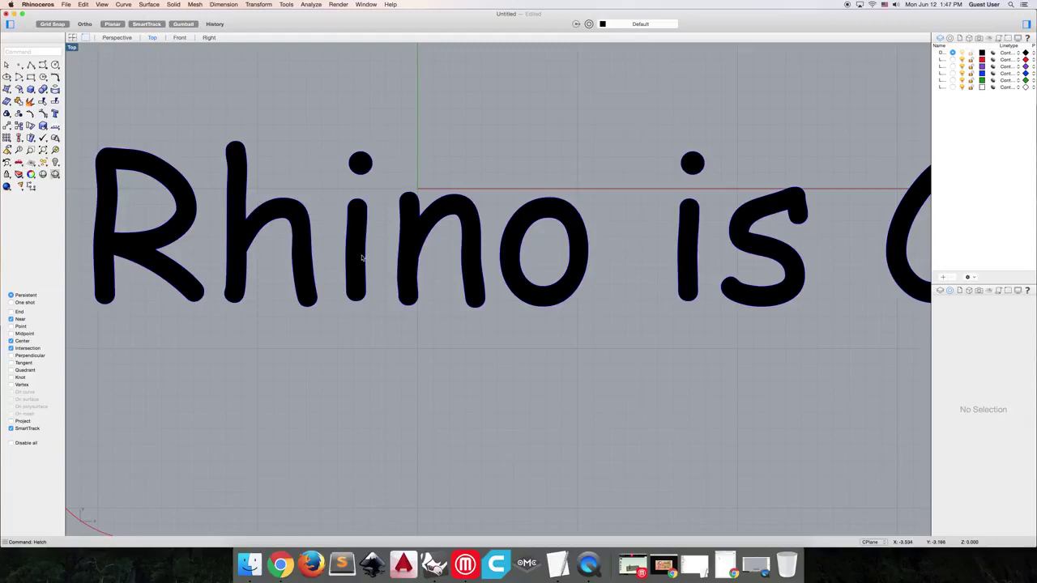
pyautogui.scroll(-5, 363, 260)
pyautogui.scroll(3, 355, 275)
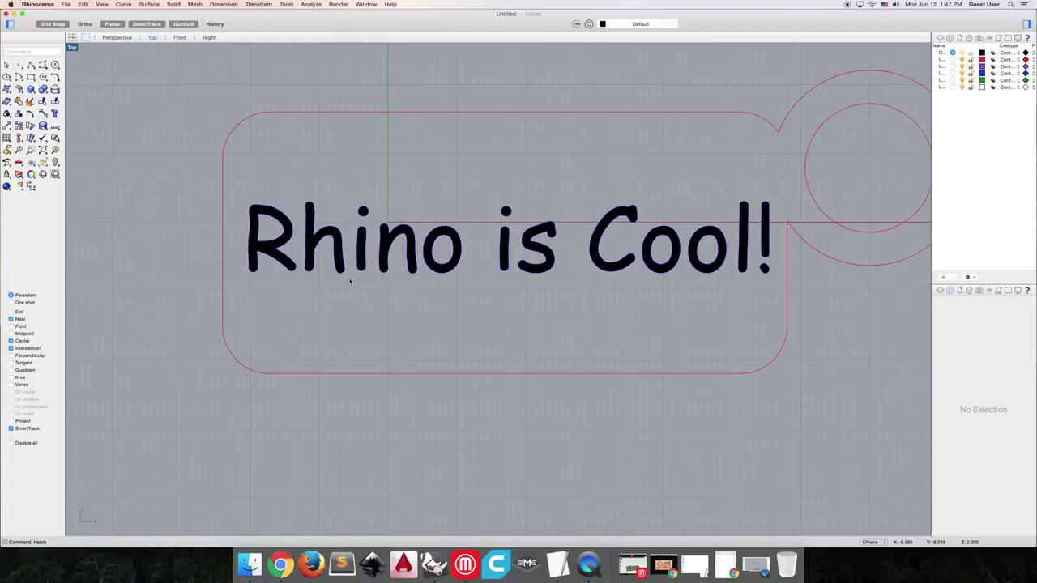